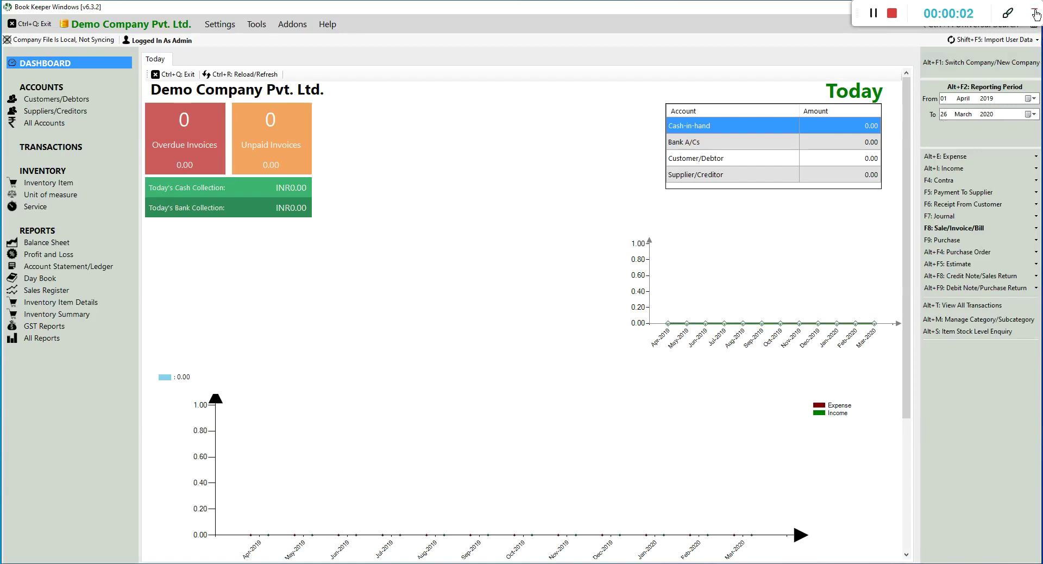
# Look over the company details in settings and close them unchanged
pyautogui.click(1035, 14)
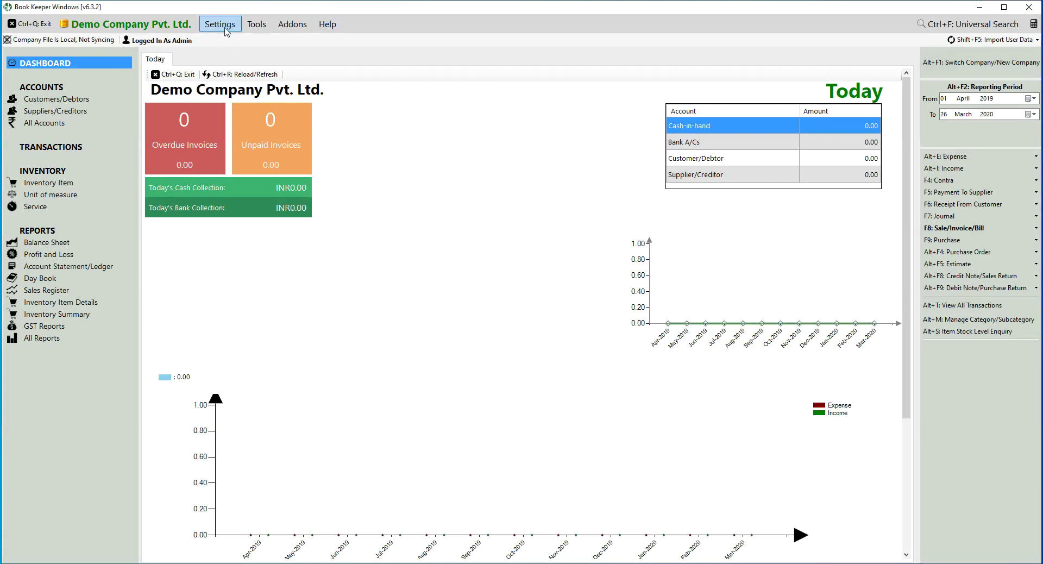
pyautogui.click(227, 30)
pyautogui.click(229, 58)
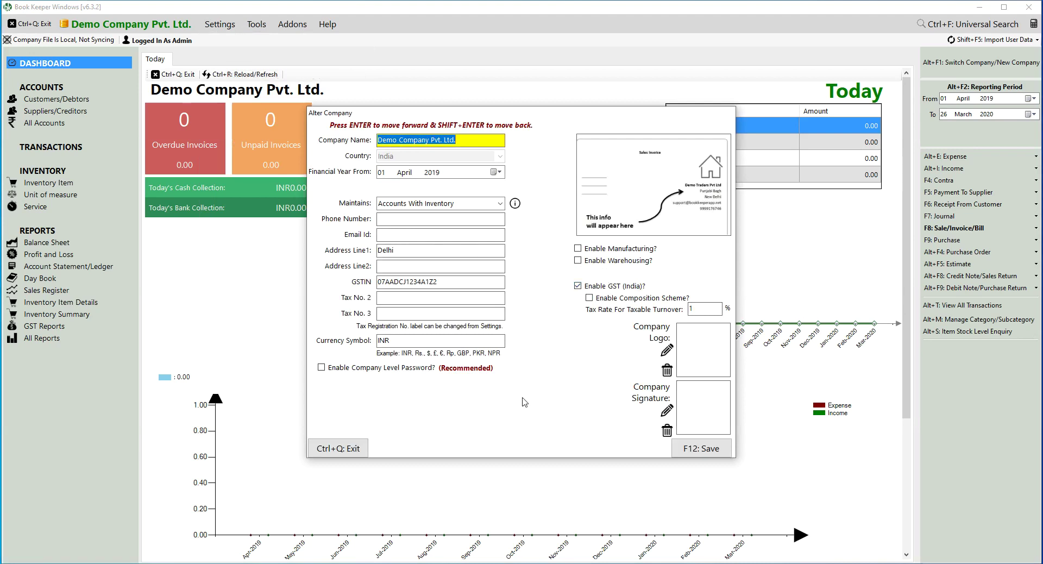
pyautogui.click(365, 450)
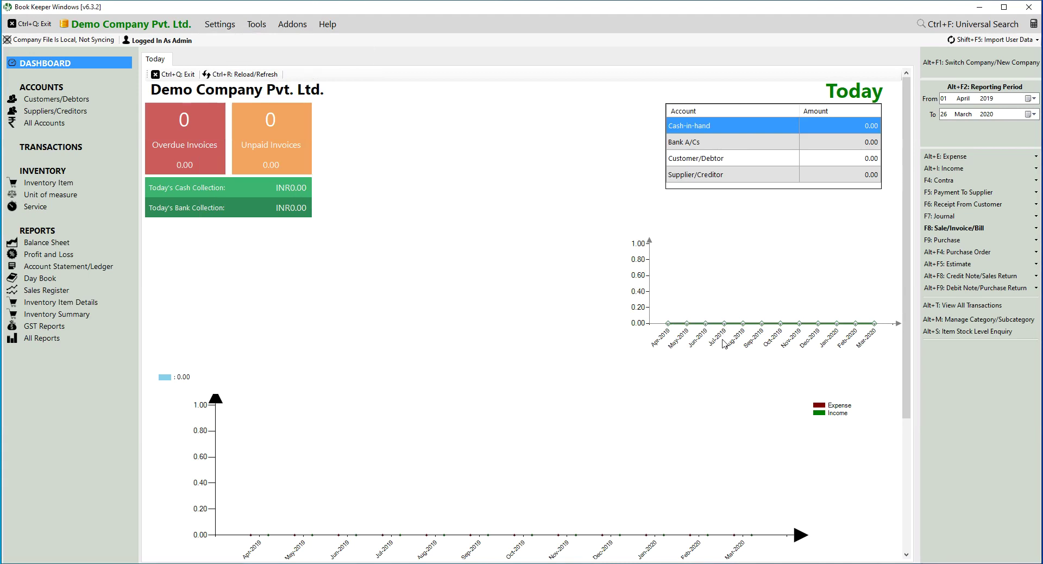
# Edit the third customer account, entering its GSTIN and Regular registration type
pyautogui.click(81, 101)
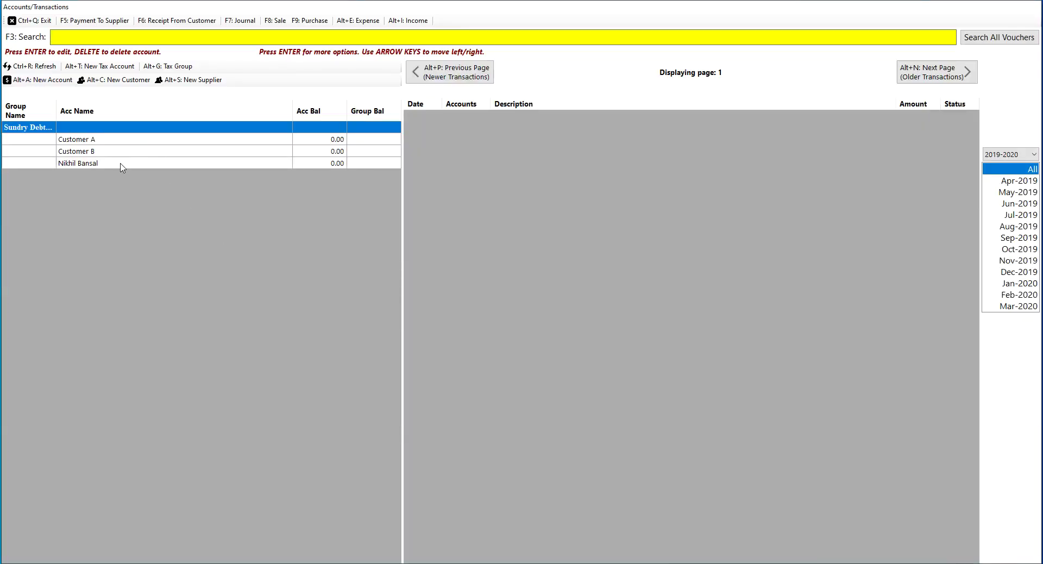
pyautogui.rightClick(121, 163)
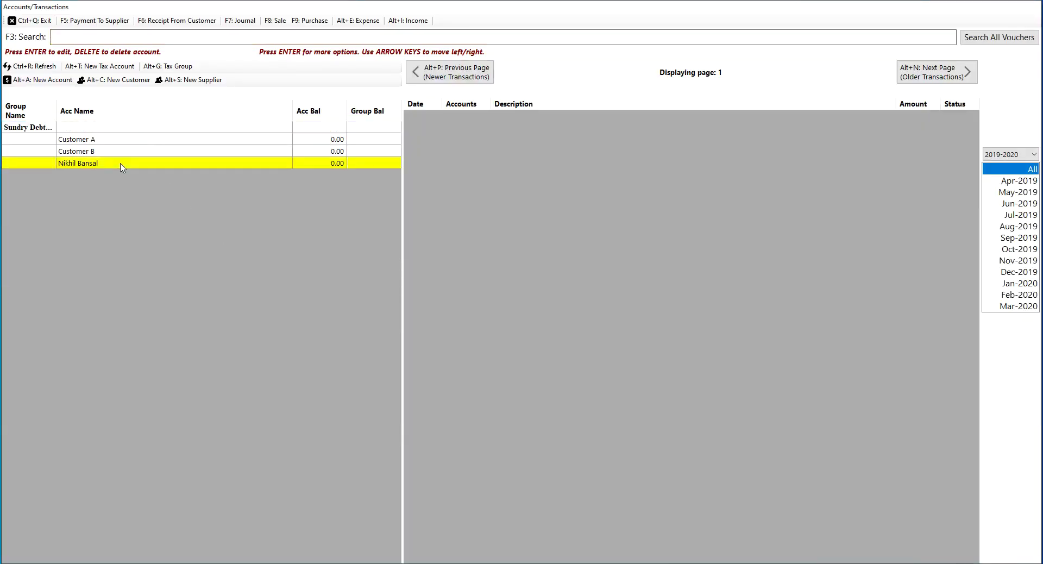
pyautogui.click(131, 171)
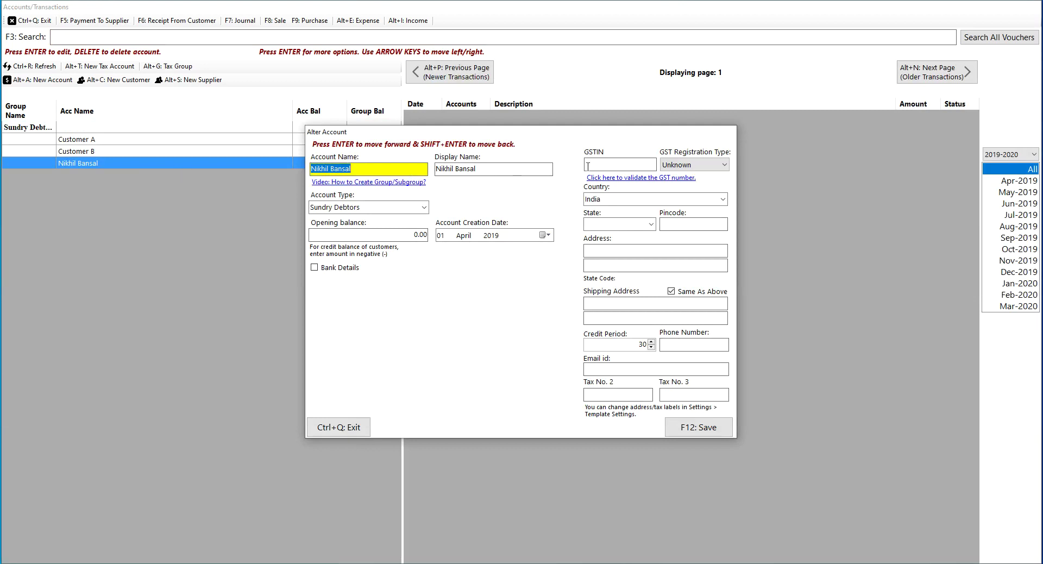
pyautogui.click(596, 166)
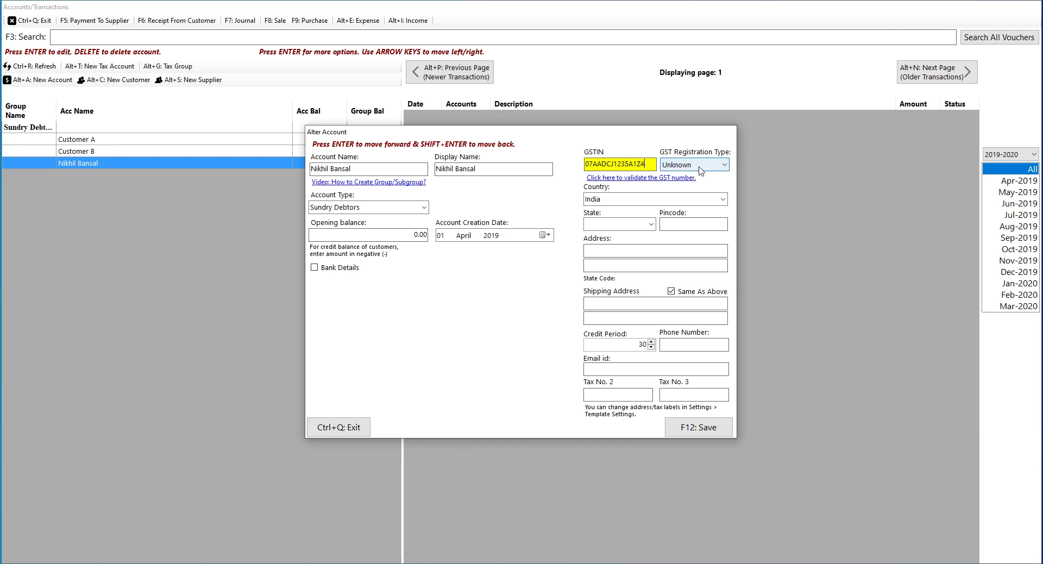
pyautogui.click(702, 171)
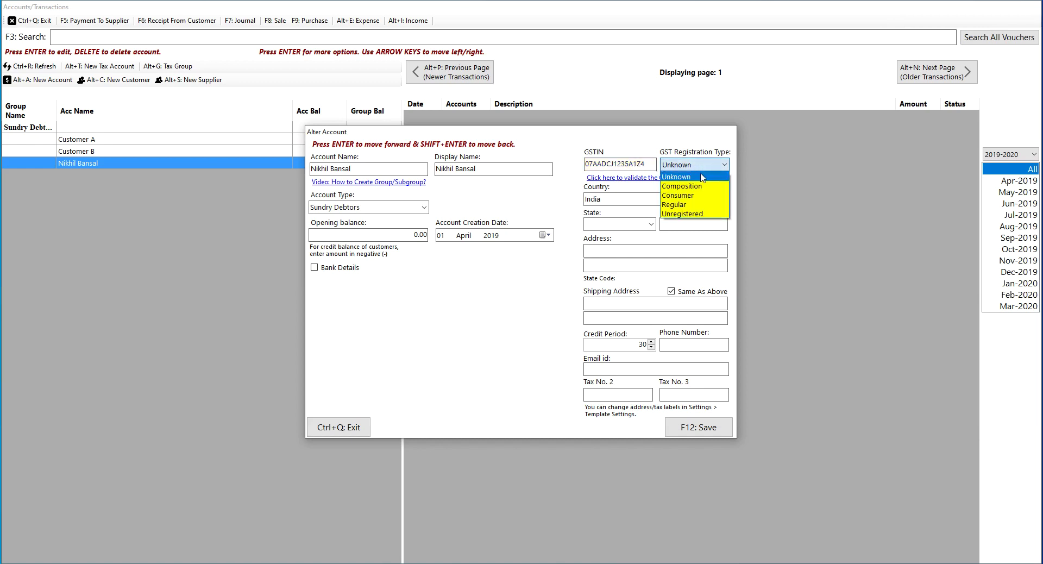
pyautogui.click(699, 206)
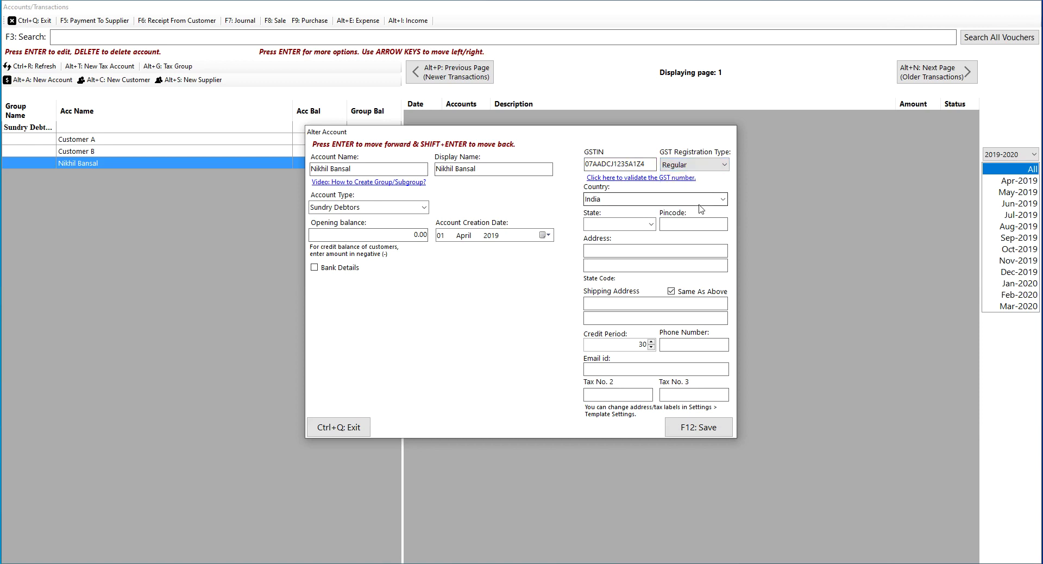
pyautogui.press('Return')
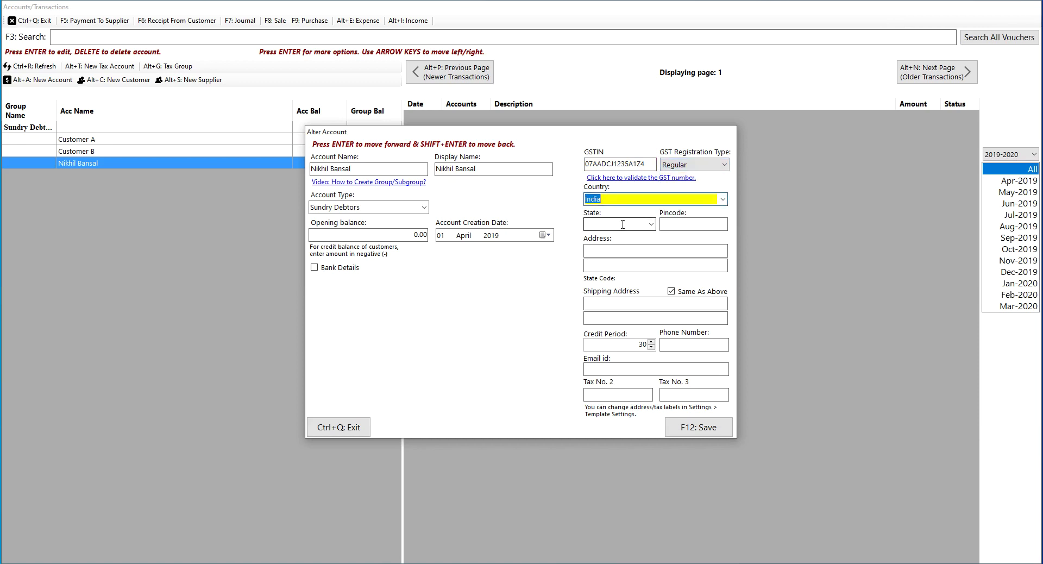
# Set the customer's state to Delhi, save the account and close the customer list
pyautogui.click(622, 224)
pyautogui.write('delhi')
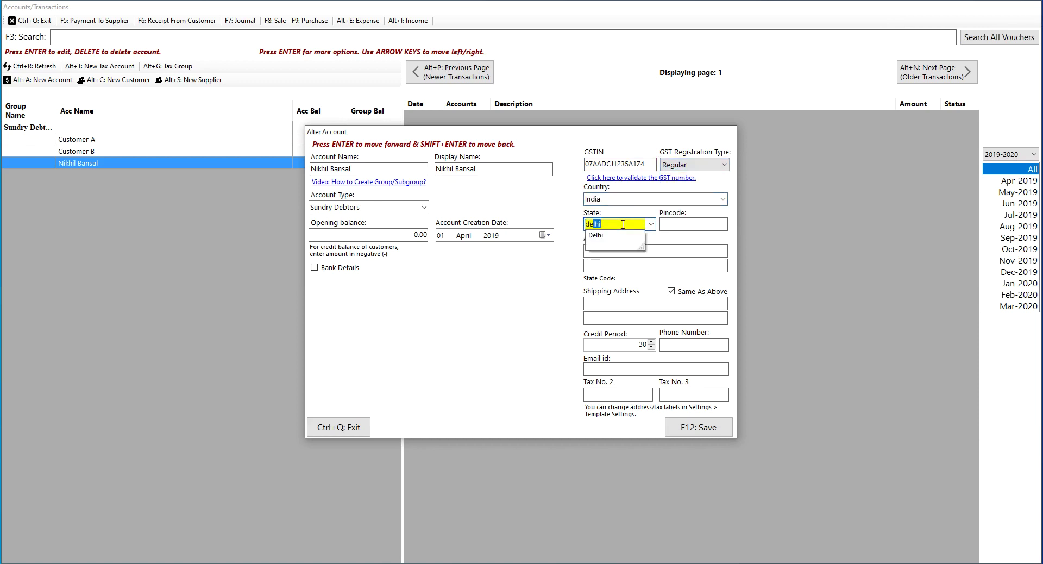
pyautogui.press('Return')
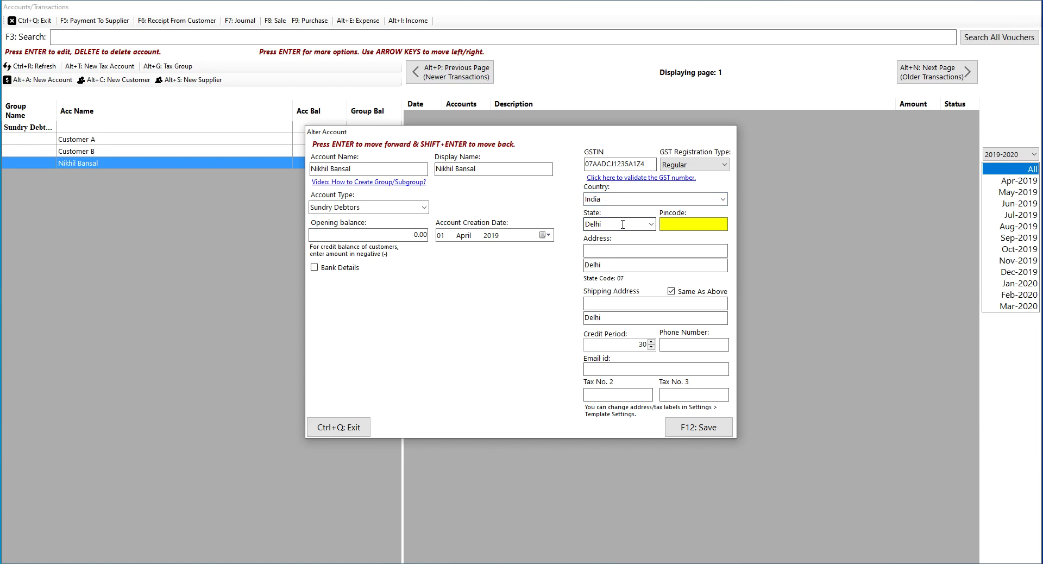
pyautogui.press('Return')
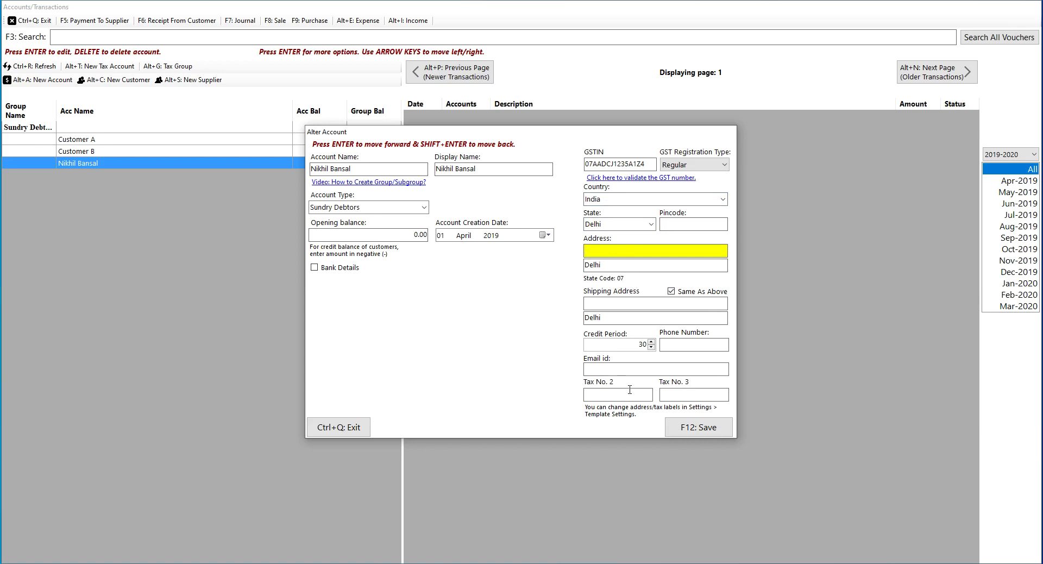
pyautogui.click(673, 429)
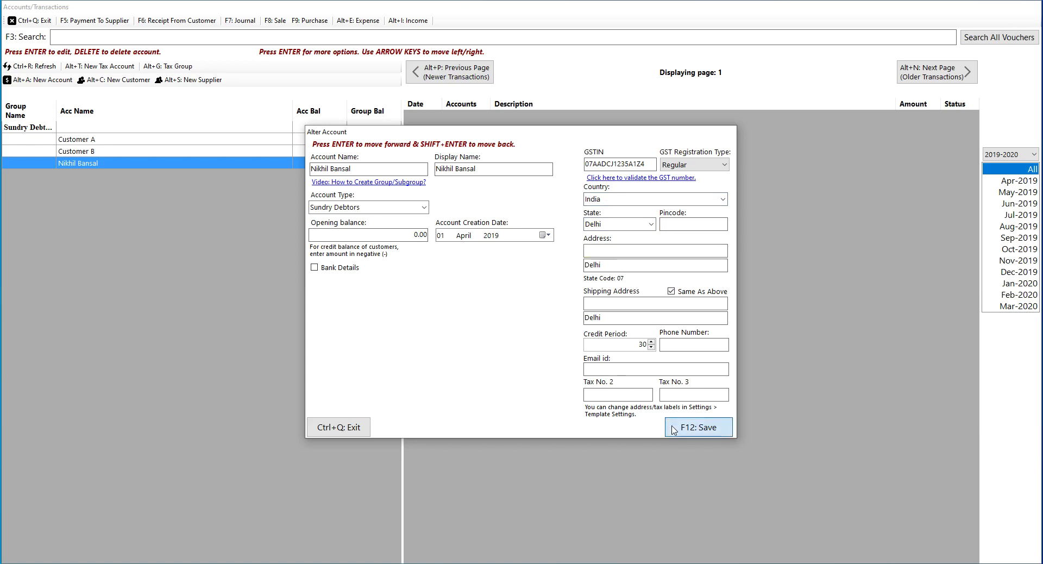
pyautogui.press('Return')
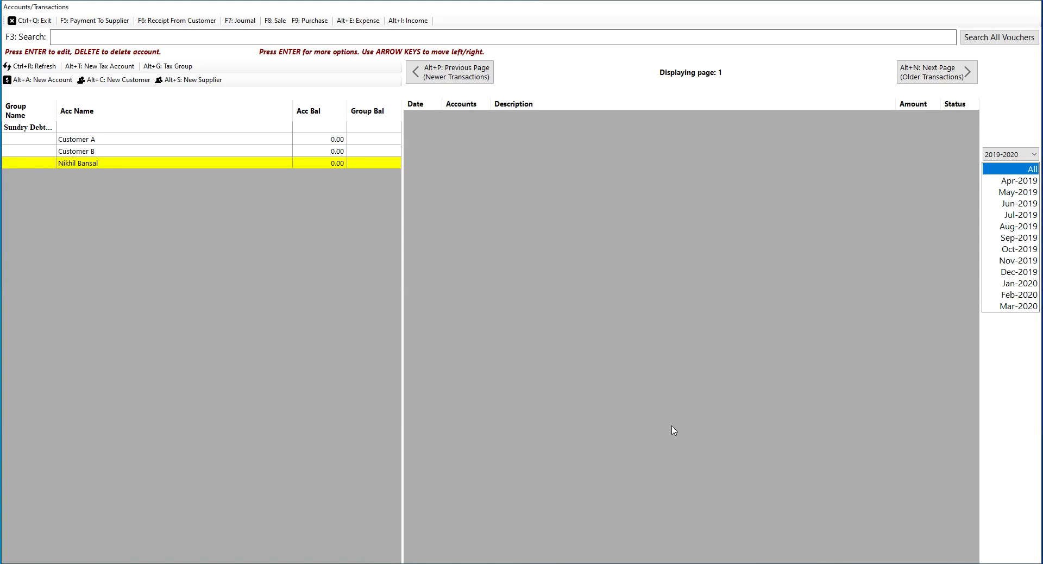
pyautogui.press('Escape')
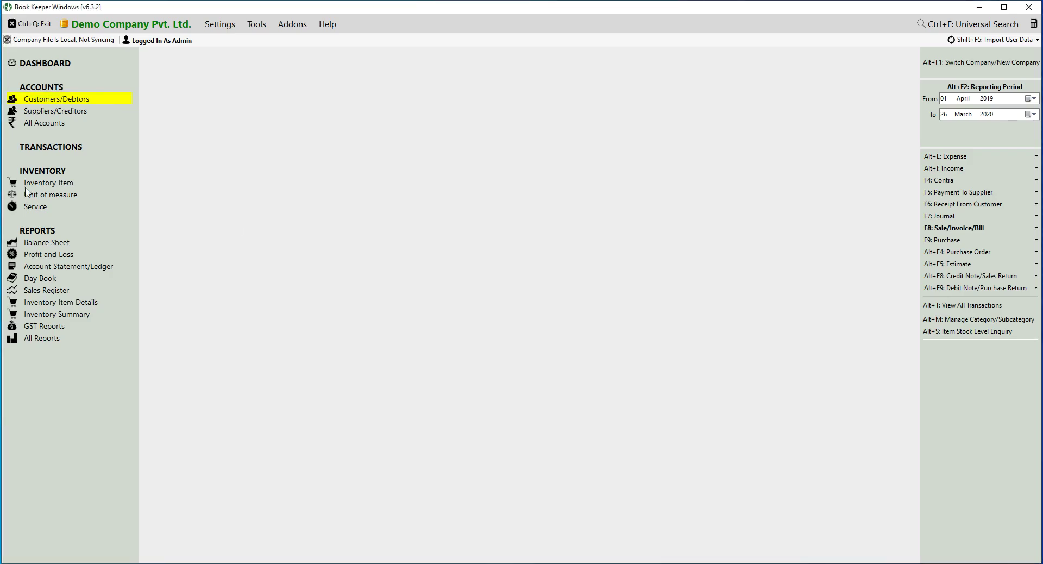
# Change the LED TV 32" item's default tax account to GST@18%
pyautogui.click(27, 185)
pyautogui.rightClick(184, 128)
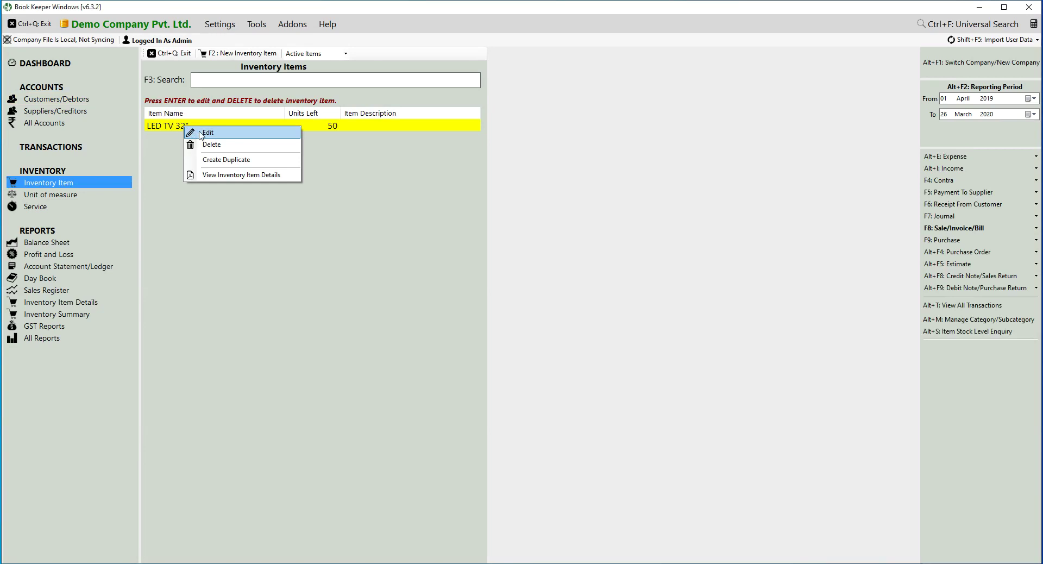
pyautogui.click(207, 133)
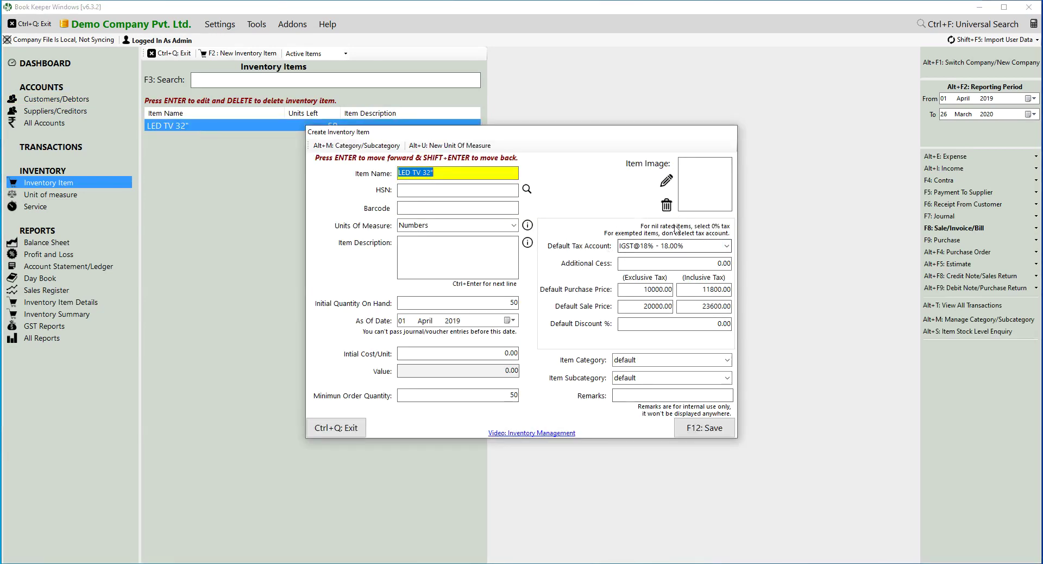
pyautogui.click(669, 246)
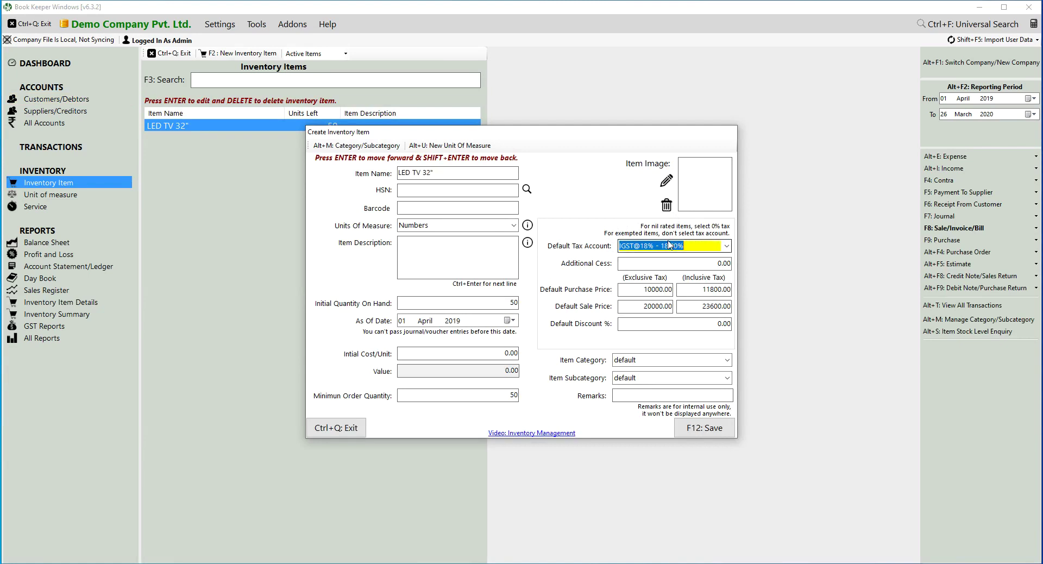
pyautogui.write('gst')
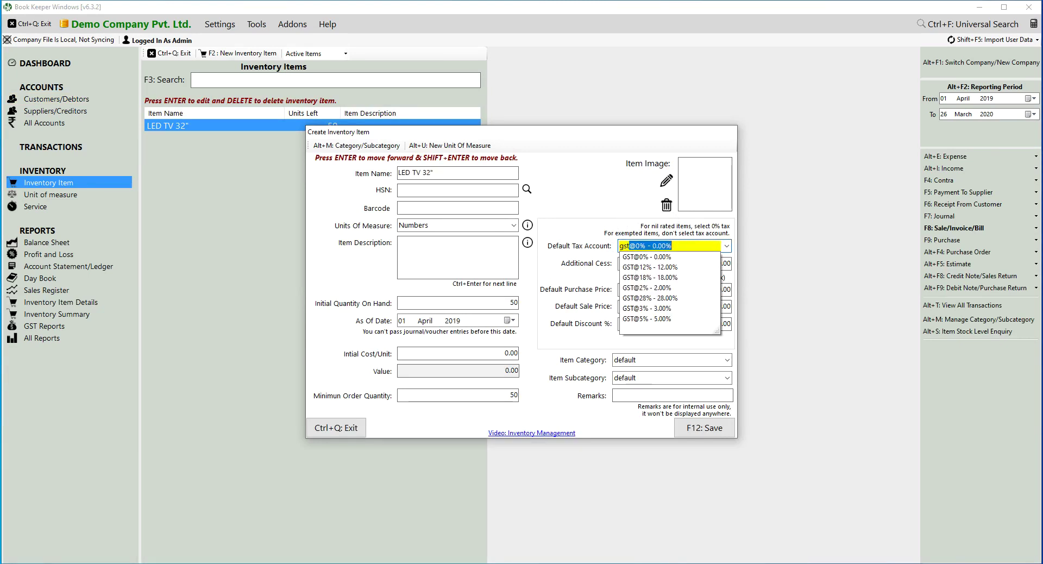
pyautogui.press('Down')
pyautogui.press('Down')
pyautogui.press('Down')
pyautogui.press('Down')
pyautogui.press('Up')
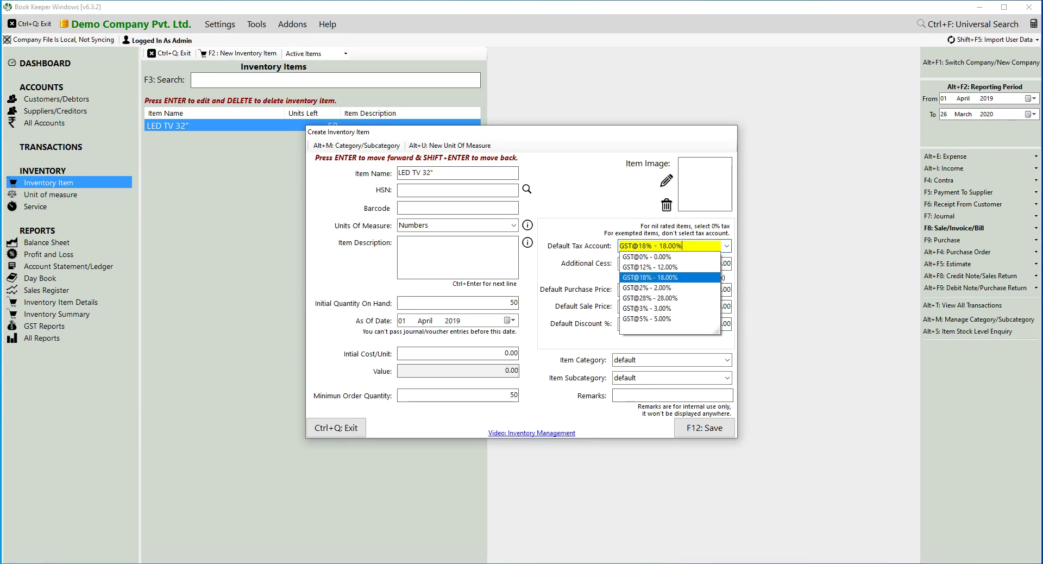
pyautogui.press('Return')
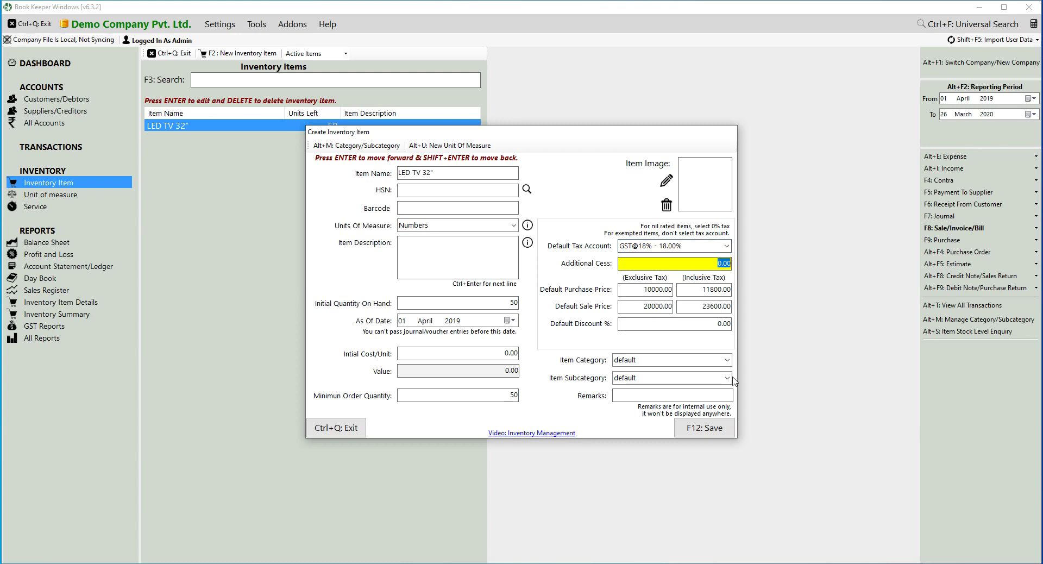
# Save the edited LED TV 32" item and bring up the sale invoice options
pyautogui.click(695, 426)
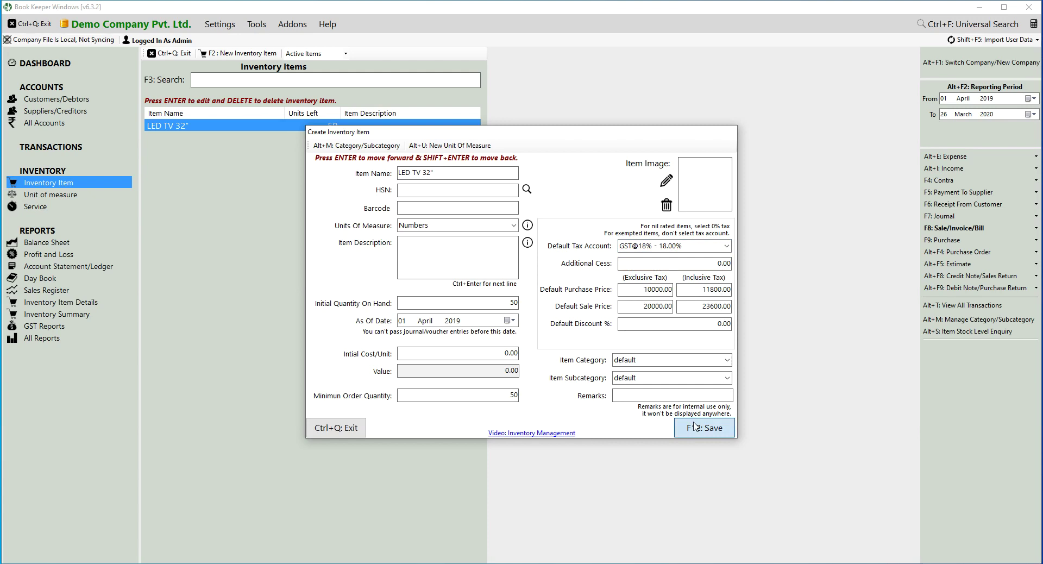
pyautogui.click(695, 426)
pyautogui.press('Return')
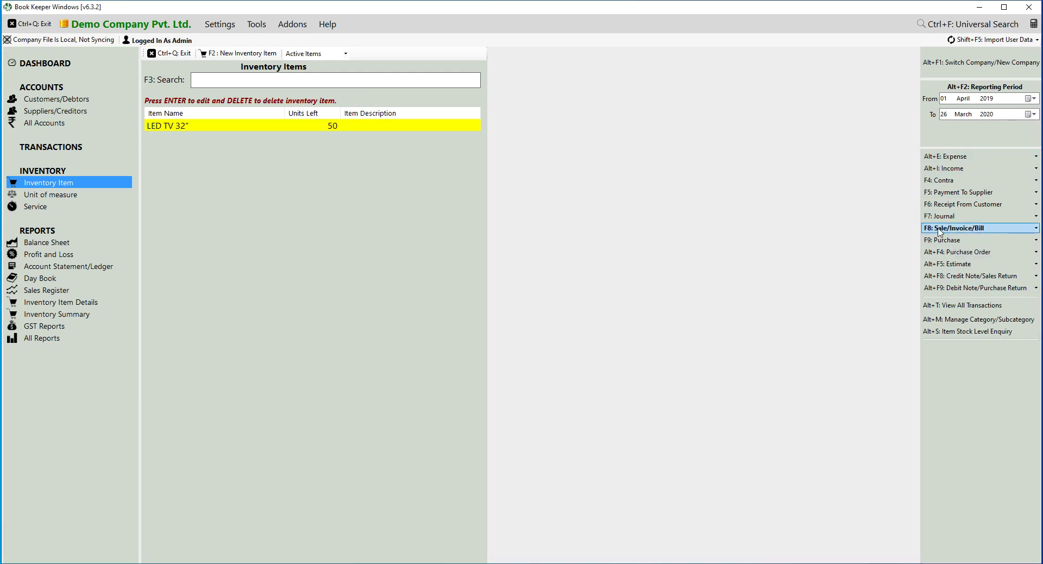
pyautogui.click(938, 229)
pyautogui.click(893, 232)
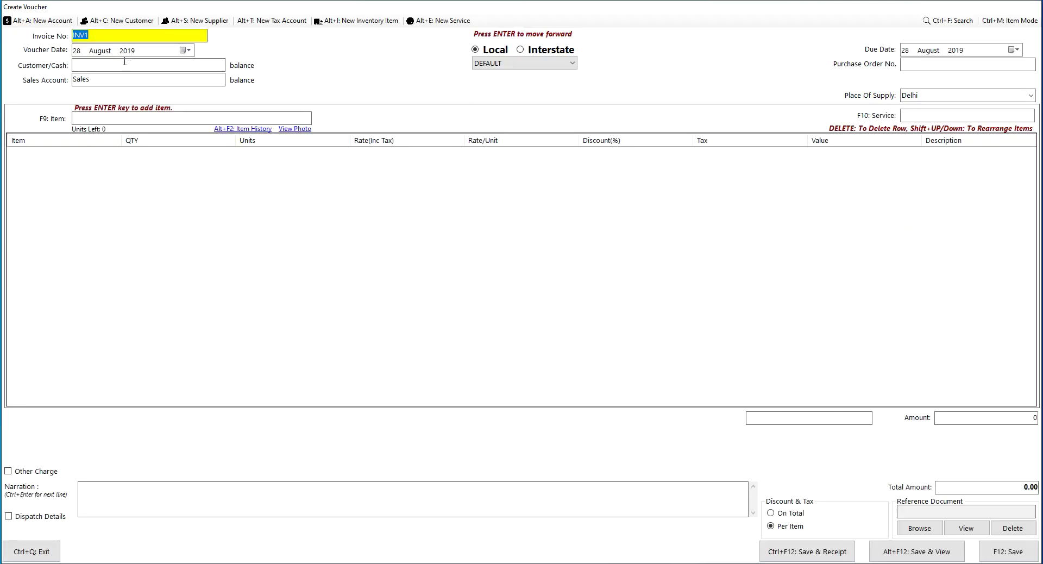
pyautogui.click(125, 61)
pyautogui.write('ik')
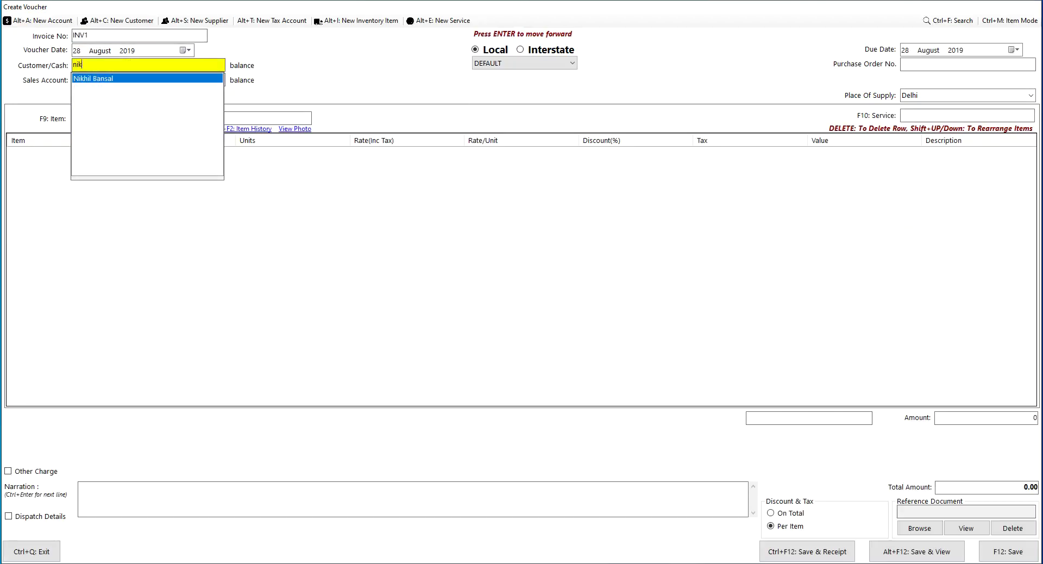
pyautogui.press('Return')
pyautogui.press('Return')
pyautogui.press('Return')
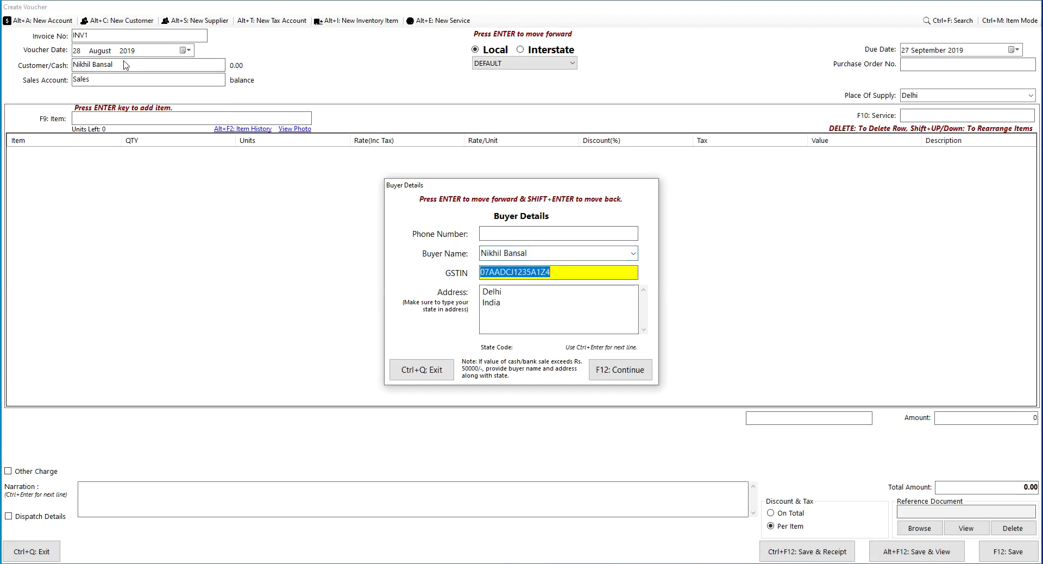
pyautogui.press('Return')
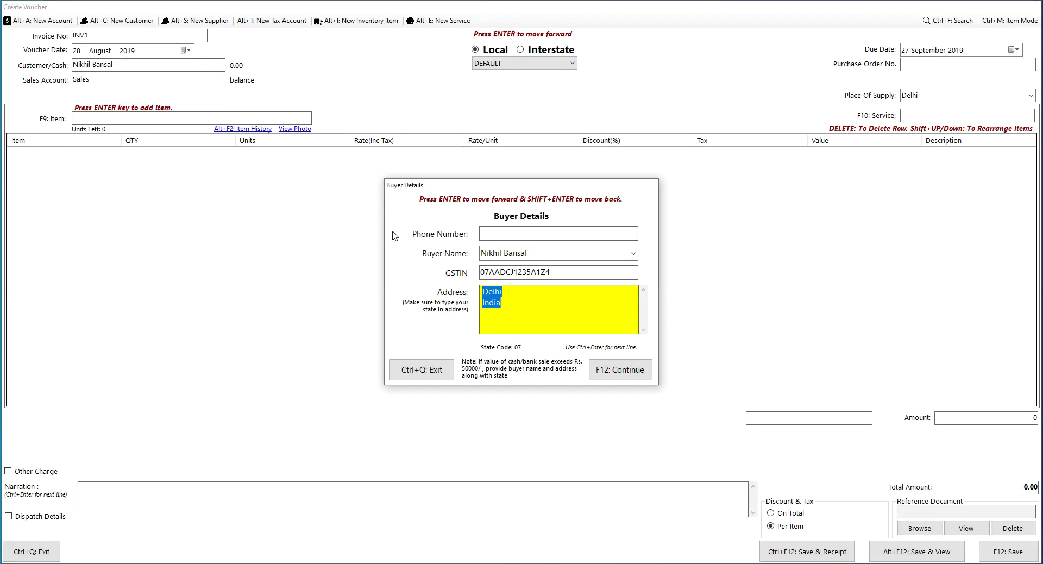
pyautogui.click(628, 374)
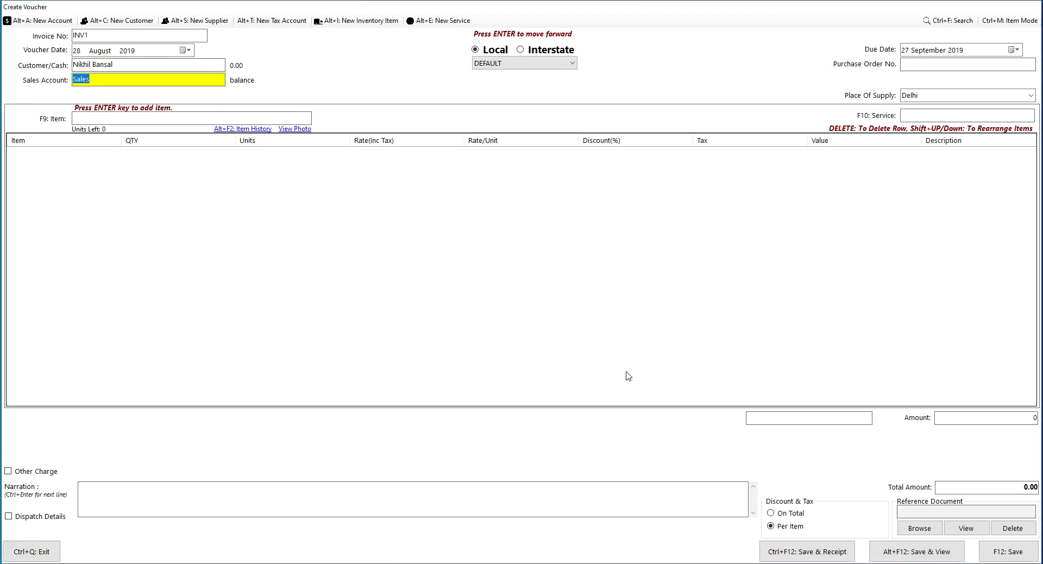
pyautogui.press('Return')
pyautogui.press('Return')
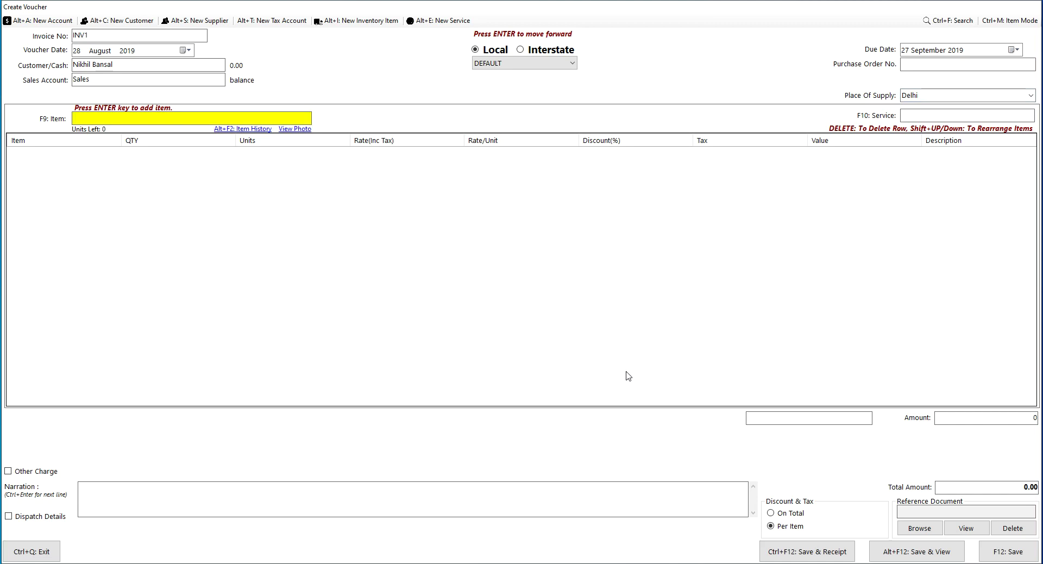
# Add LED TV 32" at quantity 1, at 20,000 plus 18% GST
pyautogui.write('led')
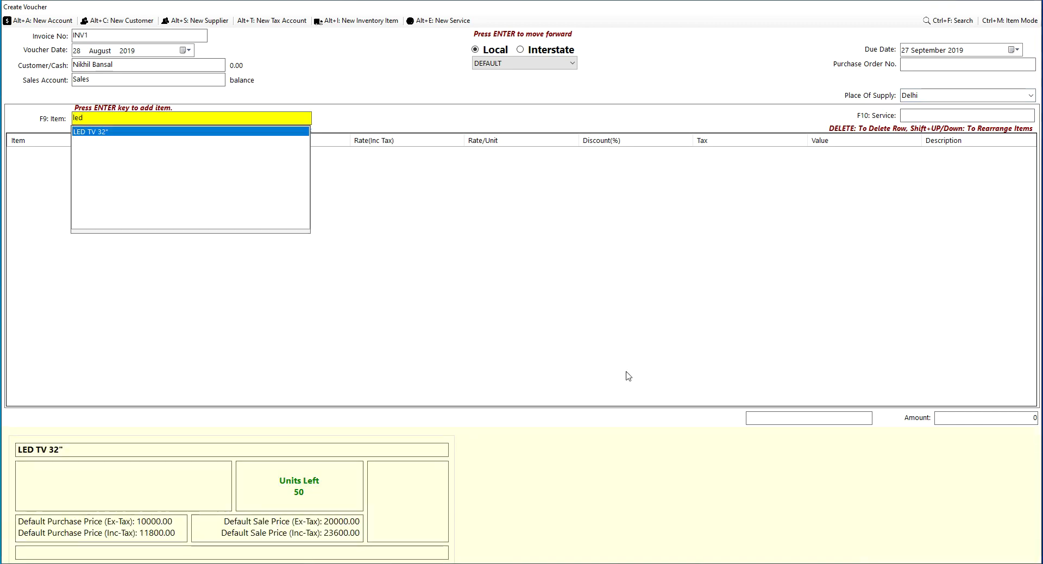
pyautogui.press('Return')
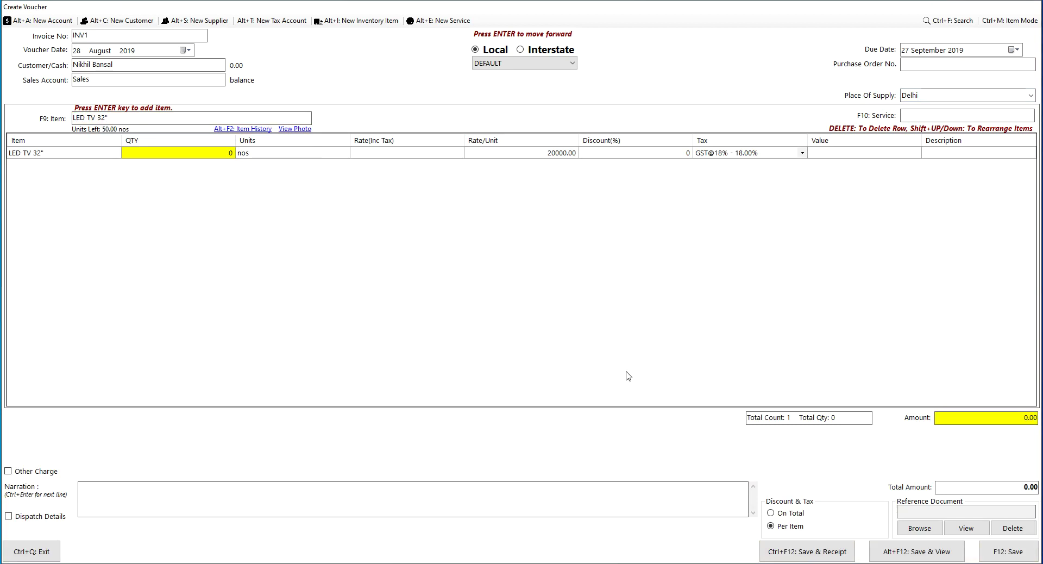
pyautogui.write('1')
pyautogui.press('Return')
pyautogui.press('Return')
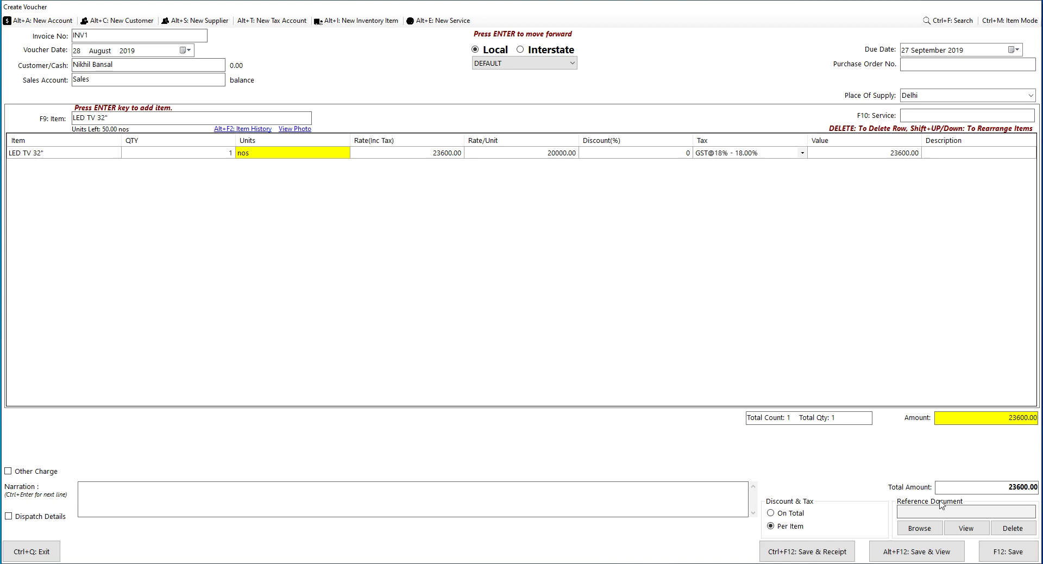
# Save and preview invoice INV1, checking 9% CGST and 9% SGST of 1,800 each, then close it
pyautogui.click(919, 549)
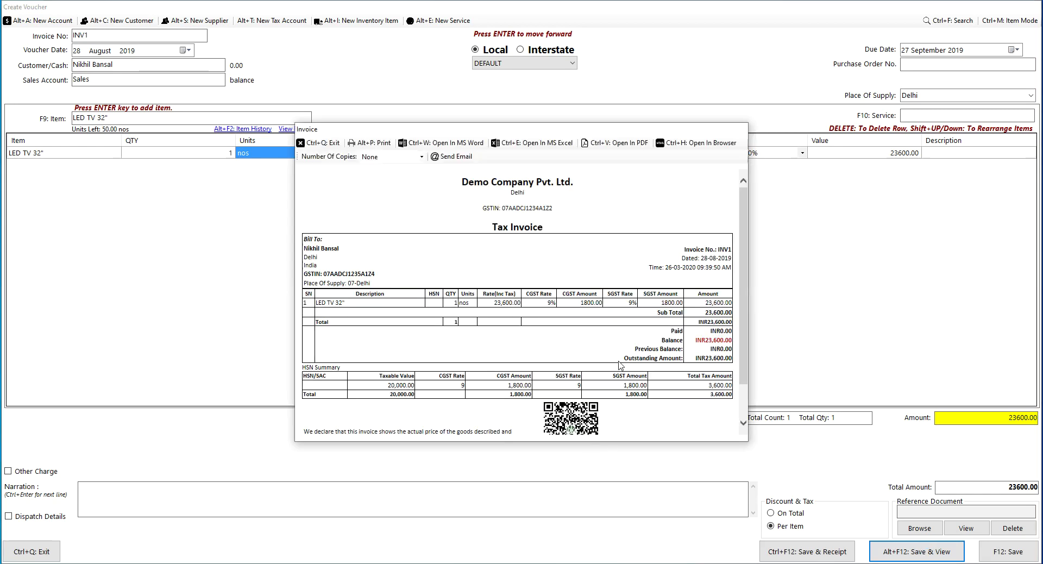
pyautogui.scroll(-2, 620, 365)
pyautogui.scroll(2, 748, 356)
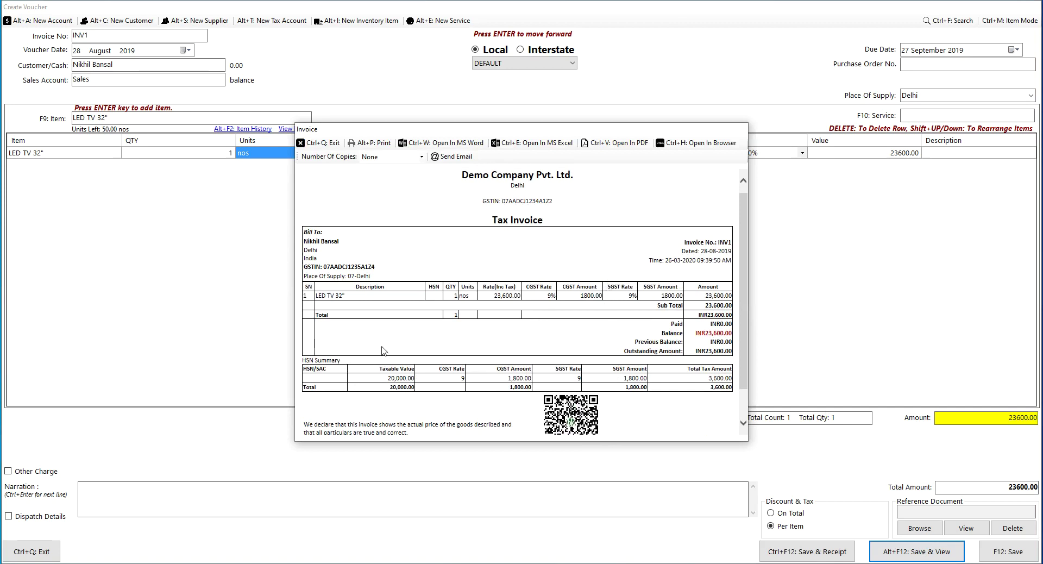
pyautogui.doubleClick(549, 130)
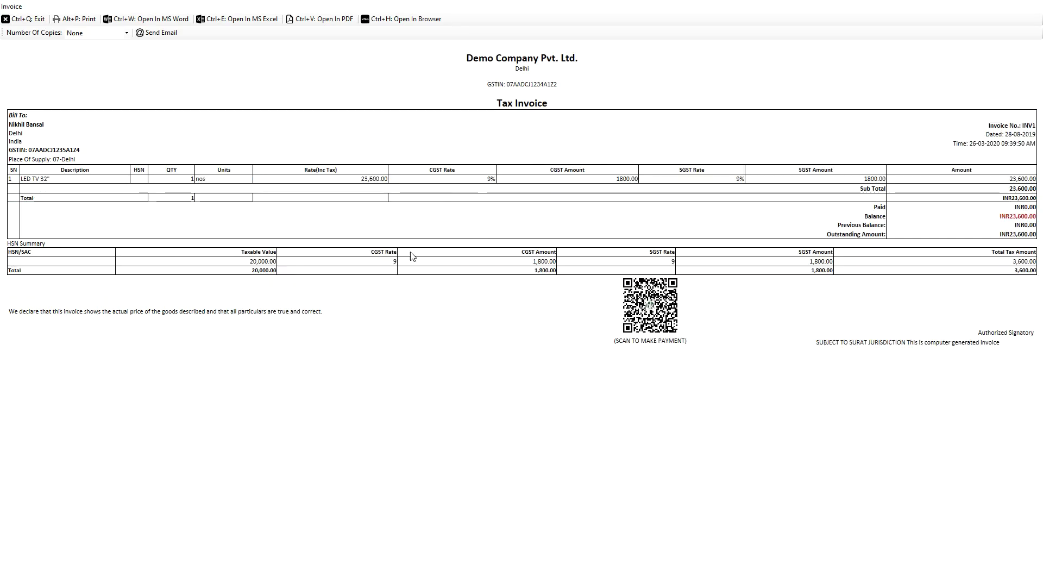
pyautogui.hotkey('ctrl', 'q')
pyautogui.hotkey('ctrl', 'q')
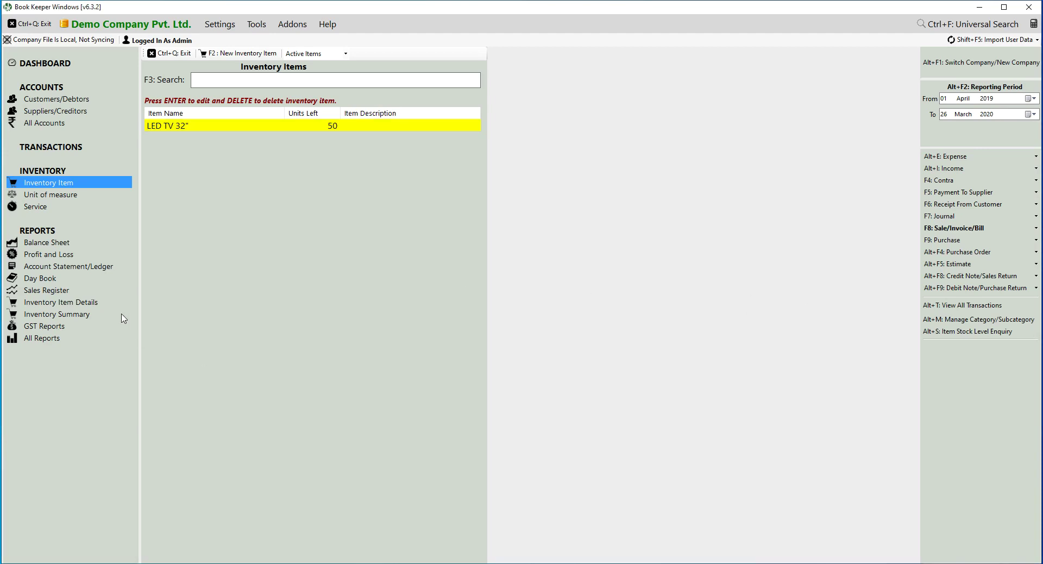
# Open the GSTR-3B report from GST Reports, maximized
pyautogui.click(61, 331)
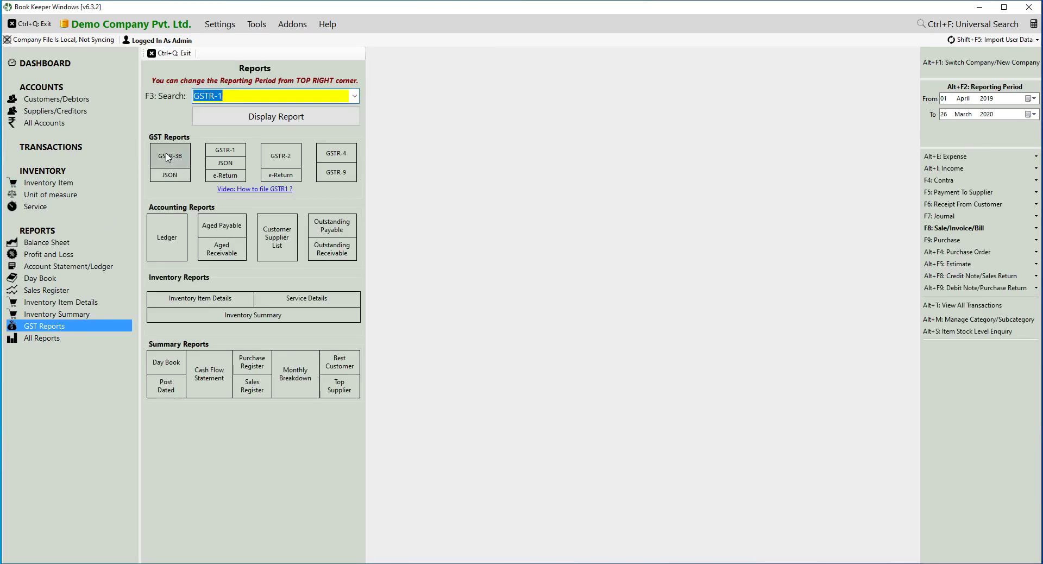
pyautogui.click(167, 158)
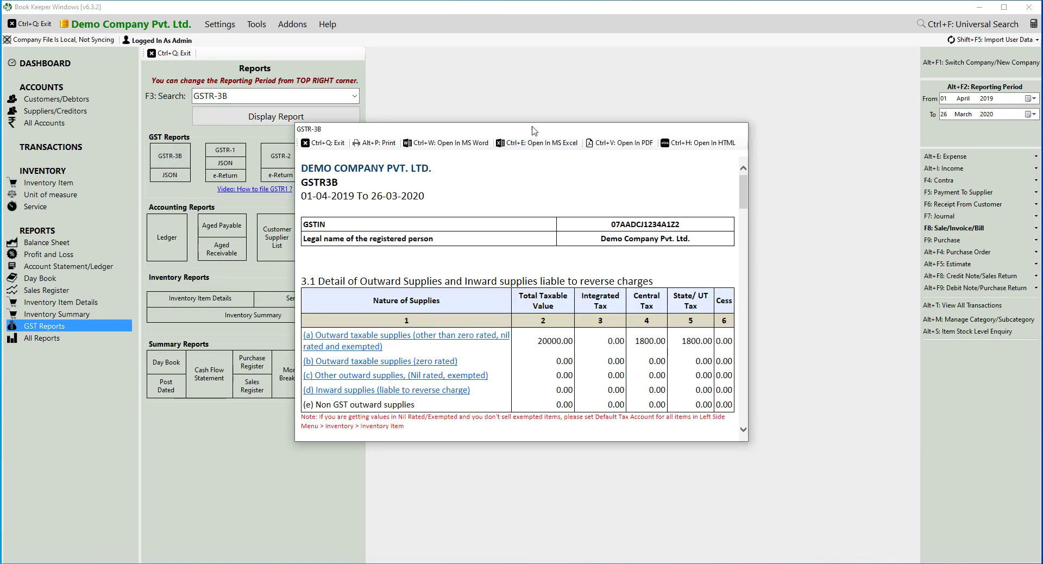
pyautogui.doubleClick(532, 127)
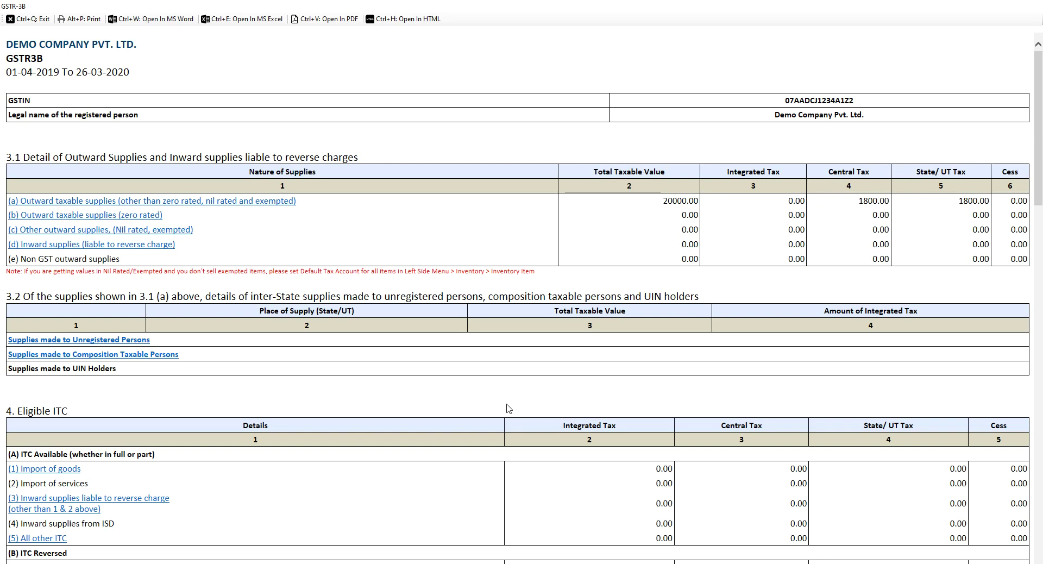
# Check GSTR-3B's 20,000 taxable supplies with 1,800 central and state tax, then open GSTR-1
pyautogui.scroll(-8, 506, 408)
pyautogui.scroll(-6, 508, 408)
pyautogui.scroll(-9, 508, 408)
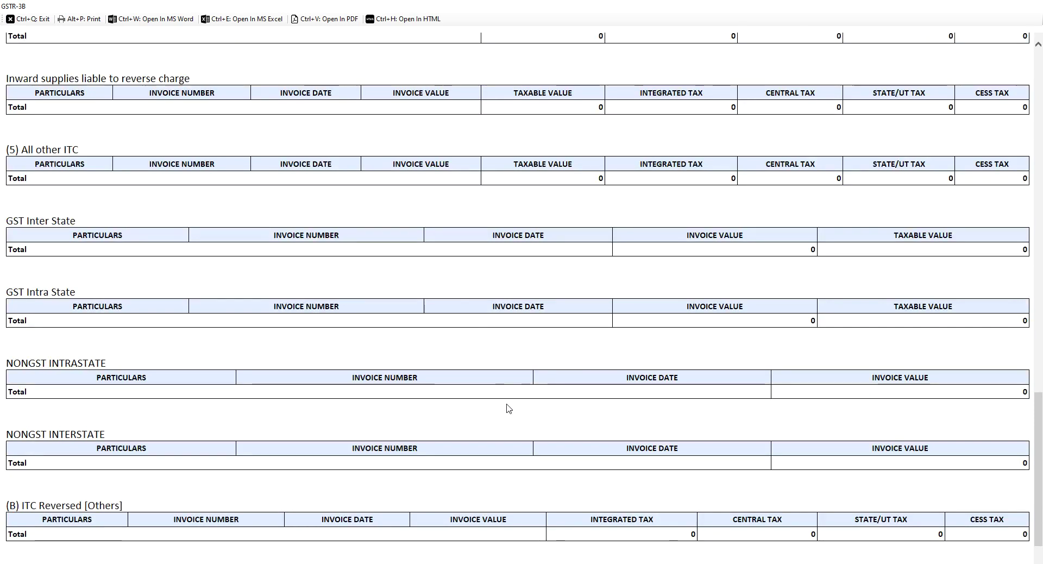
pyautogui.scroll(2, 509, 408)
pyautogui.scroll(2, 509, 408)
pyautogui.scroll(5, 508, 408)
pyautogui.scroll(1, 509, 407)
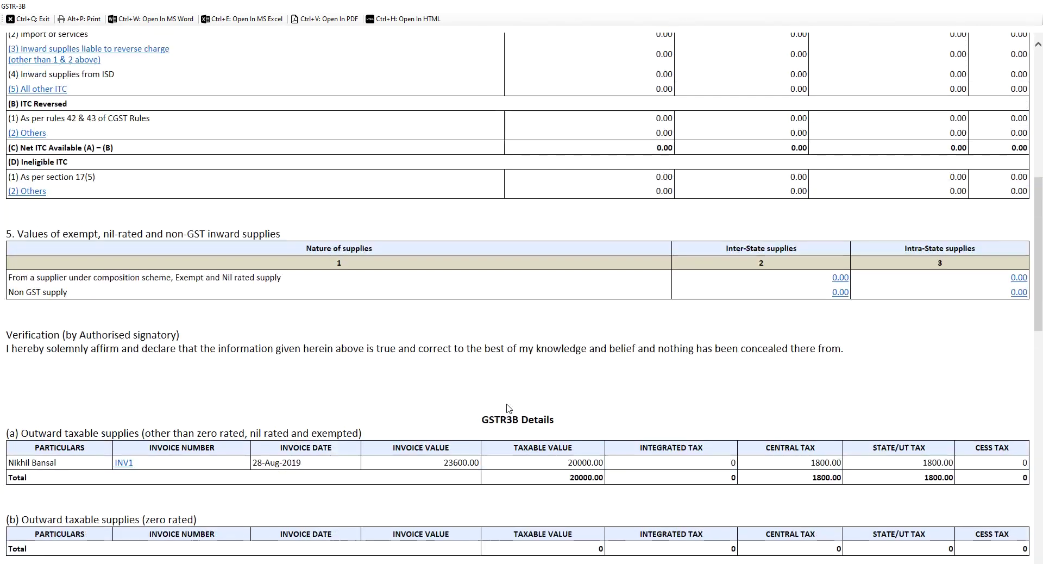
pyautogui.scroll(-2, 508, 408)
pyautogui.scroll(-2, 508, 408)
pyautogui.scroll(-3, 508, 408)
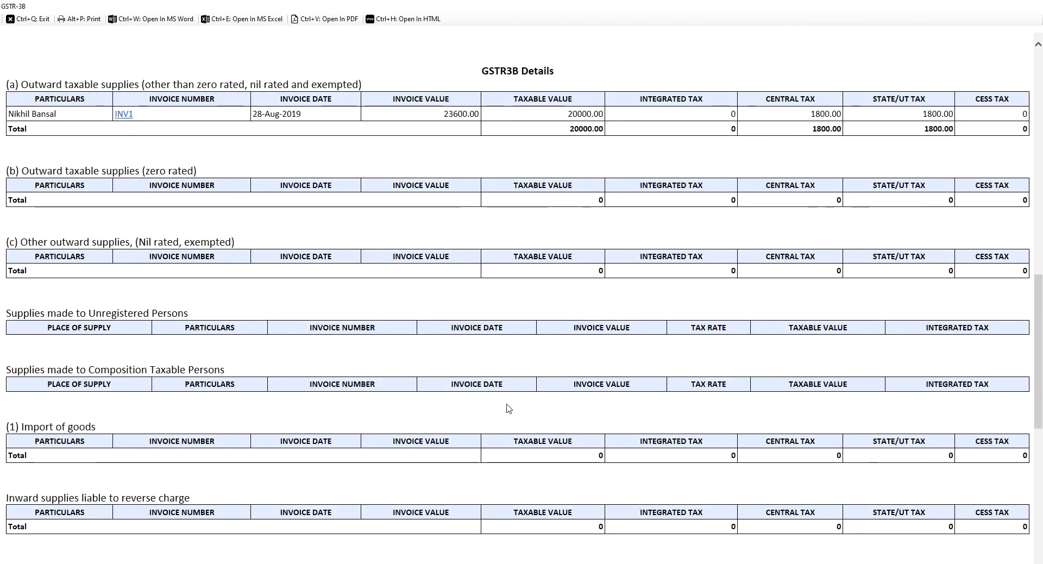
pyautogui.scroll(-10, 508, 408)
pyautogui.hotkey('ctrl', 'q')
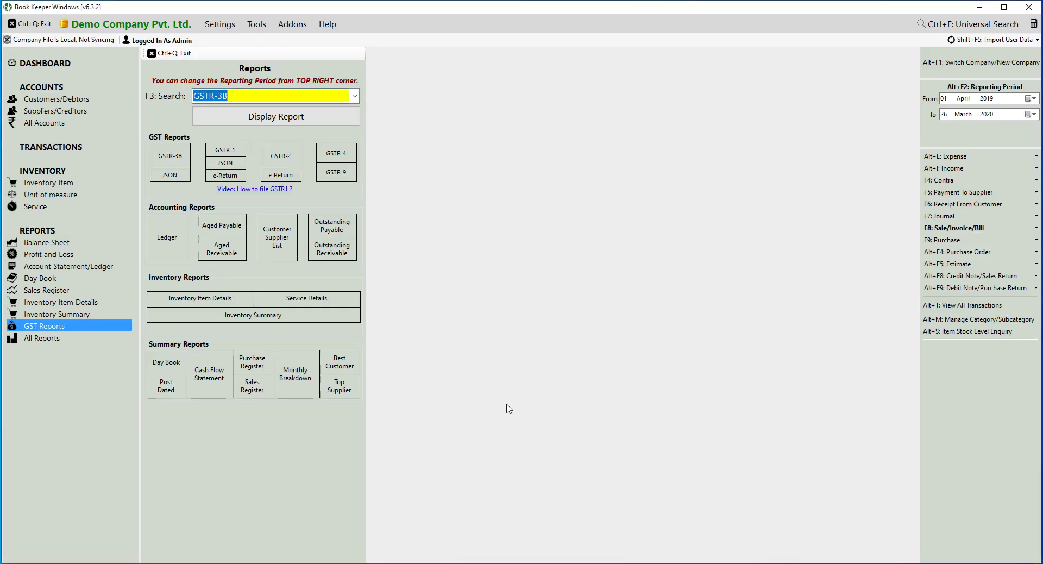
pyautogui.click(235, 155)
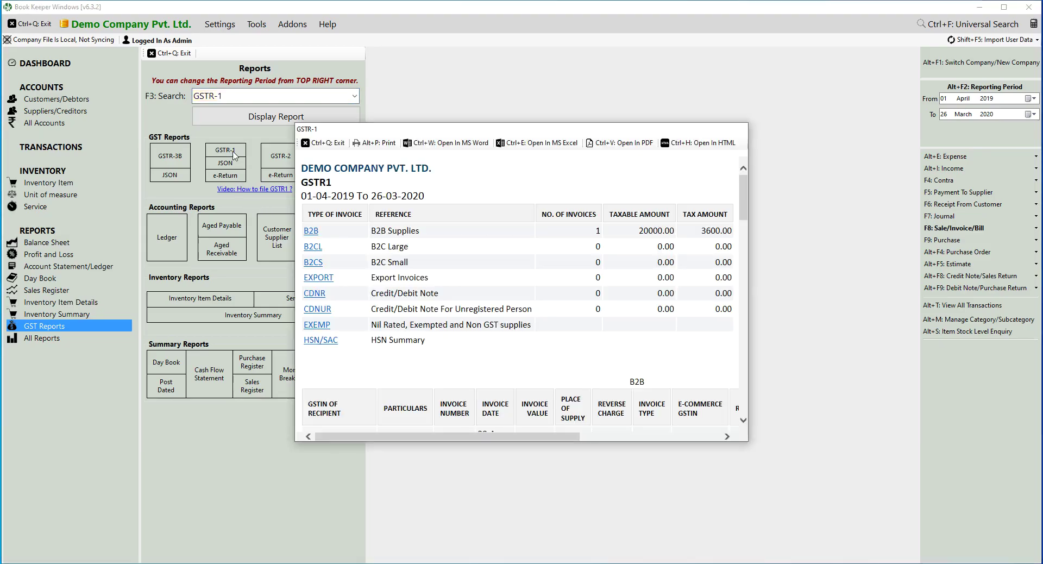
# Maximize GSTR-1, check its single B2B invoice of 20,000 taxable and 3,600 tax, then close it
pyautogui.doubleClick(395, 130)
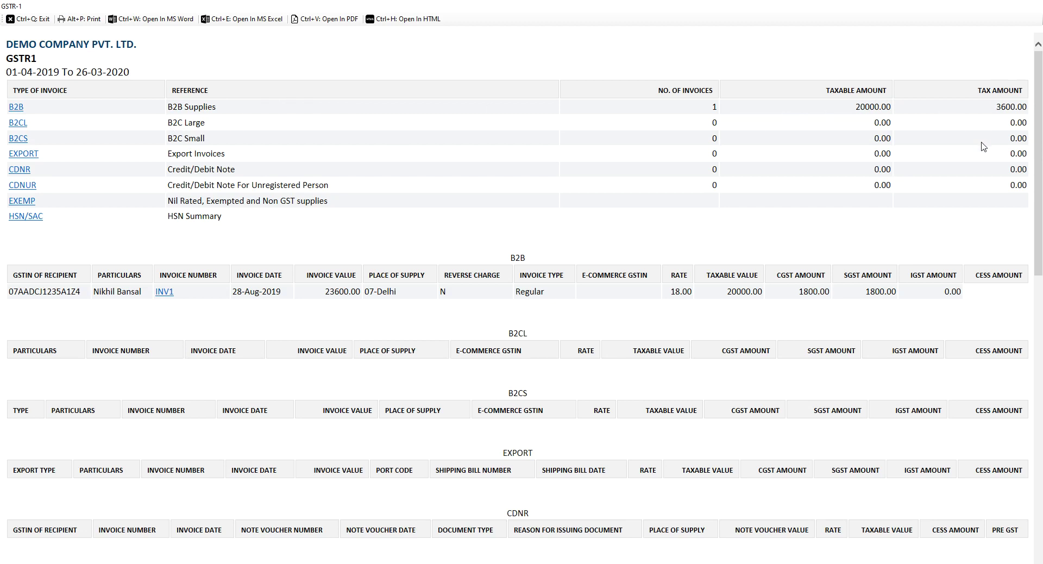
pyautogui.scroll(-4, 569, 467)
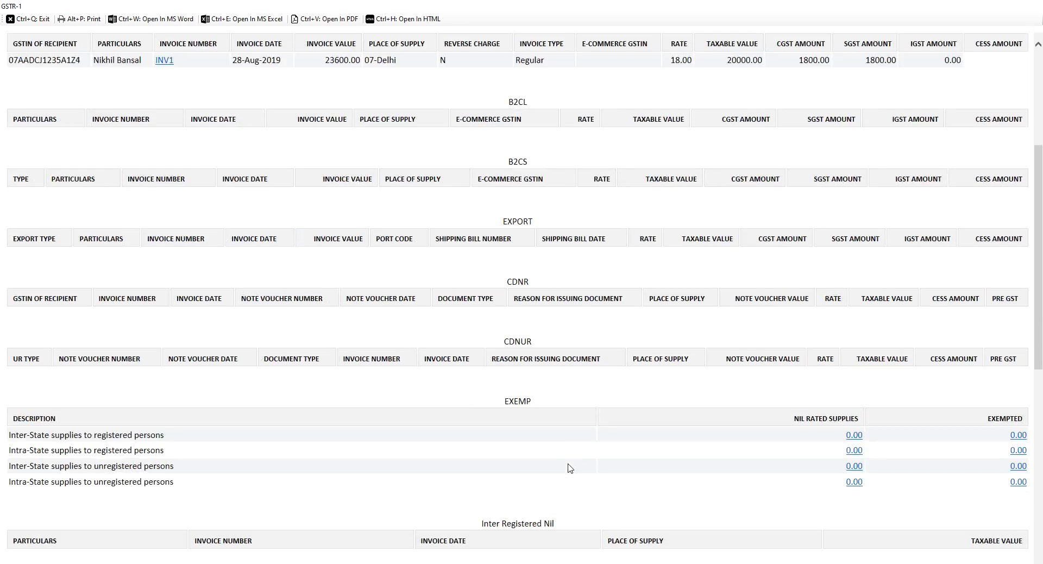
pyautogui.scroll(-4, 569, 468)
pyautogui.scroll(-1, 569, 467)
pyautogui.scroll(-3, 569, 468)
pyautogui.scroll(-1, 569, 468)
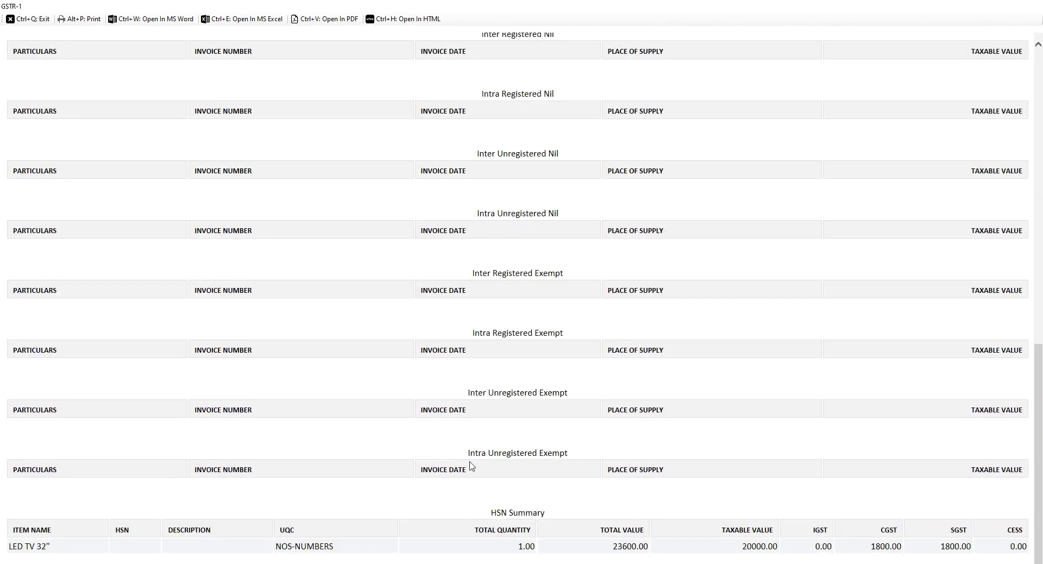
pyautogui.scroll(3, 579, 355)
pyautogui.scroll(5, 579, 355)
pyautogui.scroll(7, 579, 354)
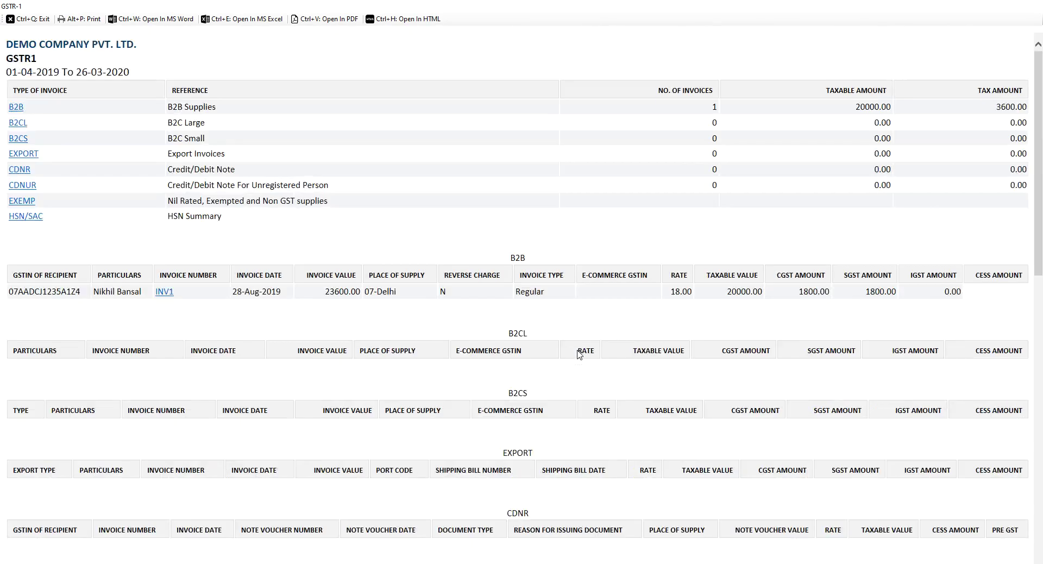
pyautogui.hotkey('ctrl', 'q')
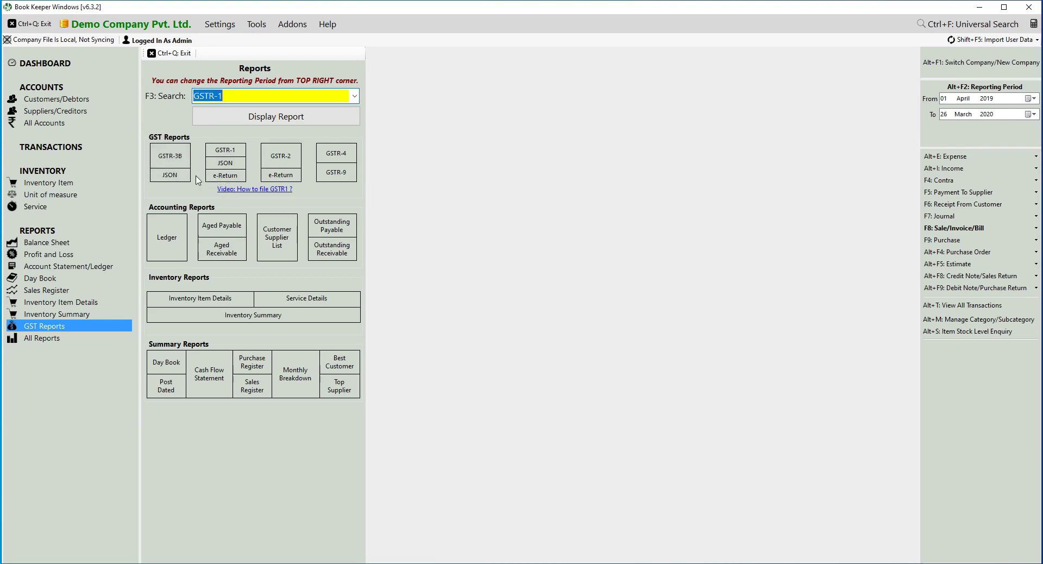
pyautogui.click(181, 181)
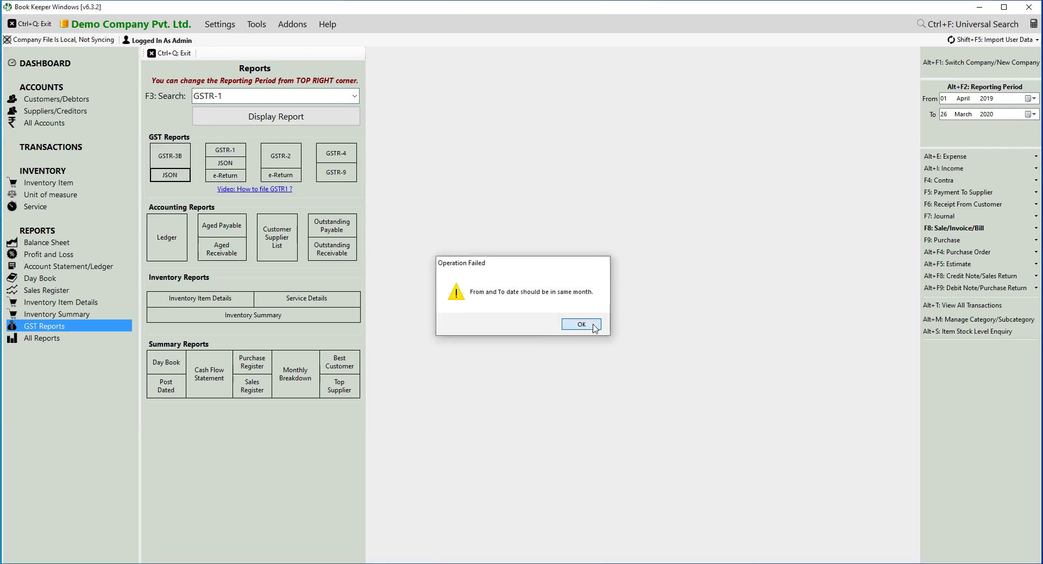
pyautogui.click(568, 326)
pyautogui.click(239, 164)
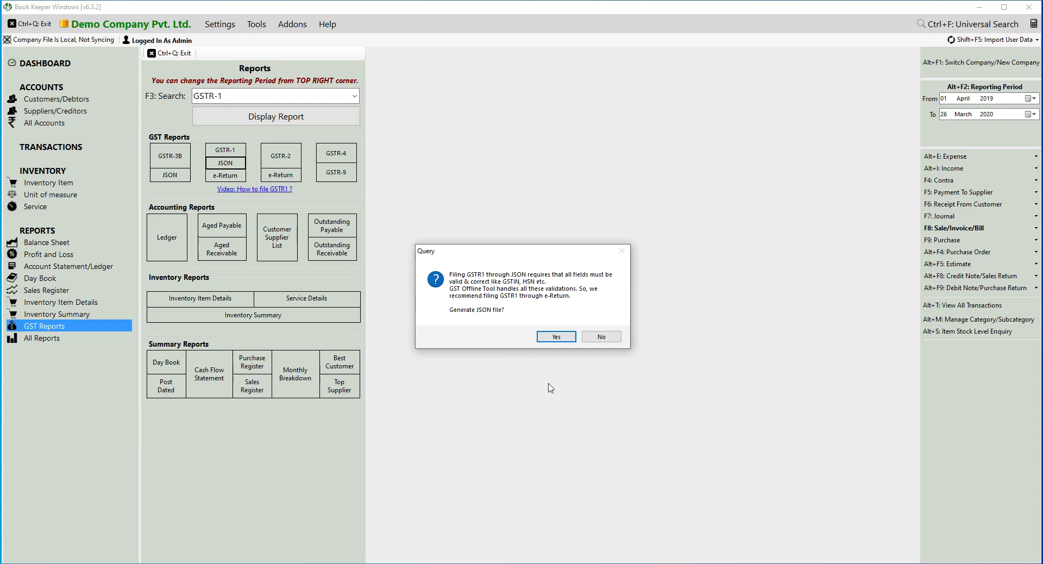
pyautogui.click(608, 339)
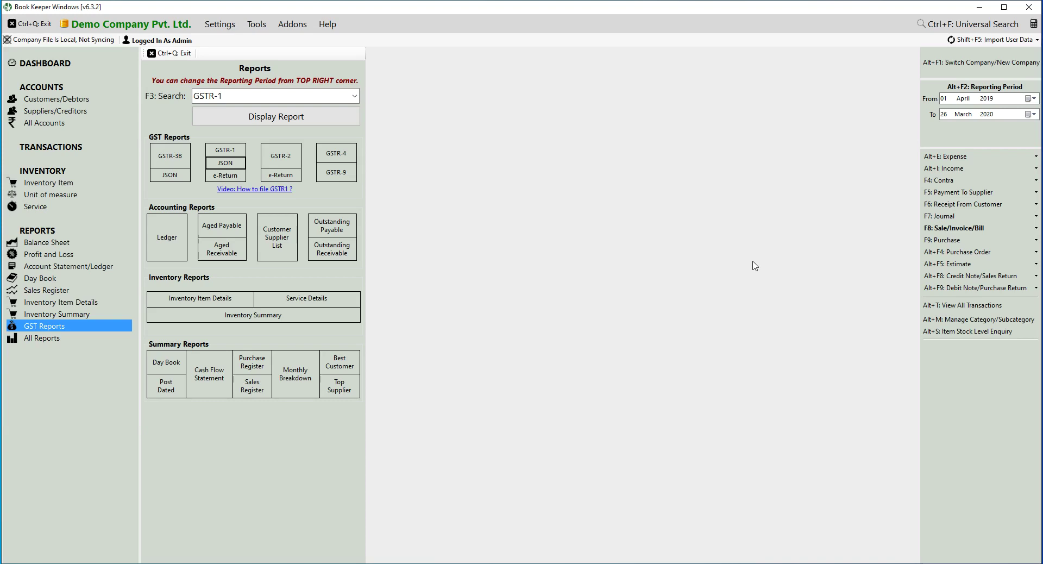
pyautogui.click(52, 64)
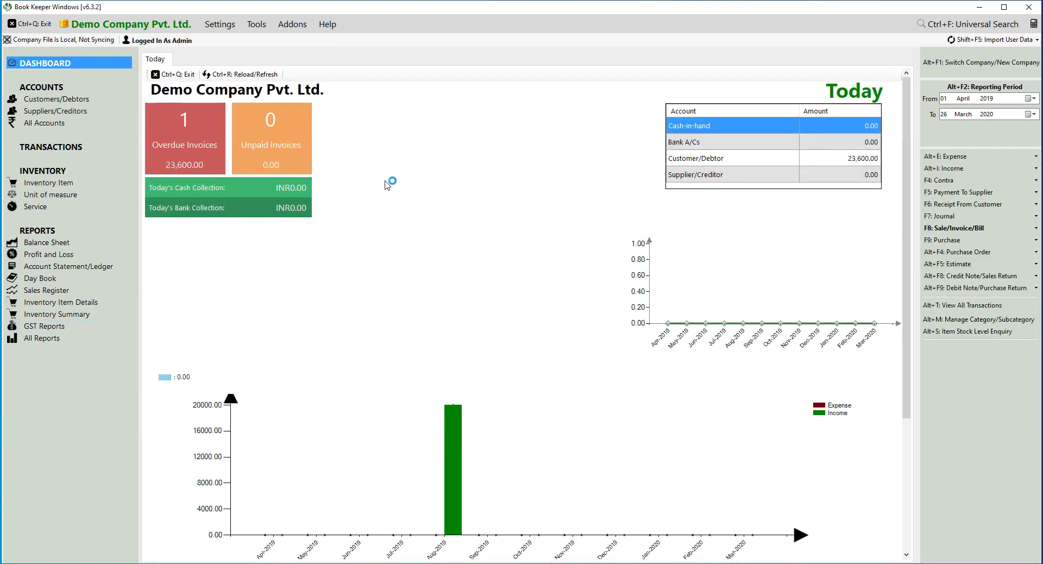